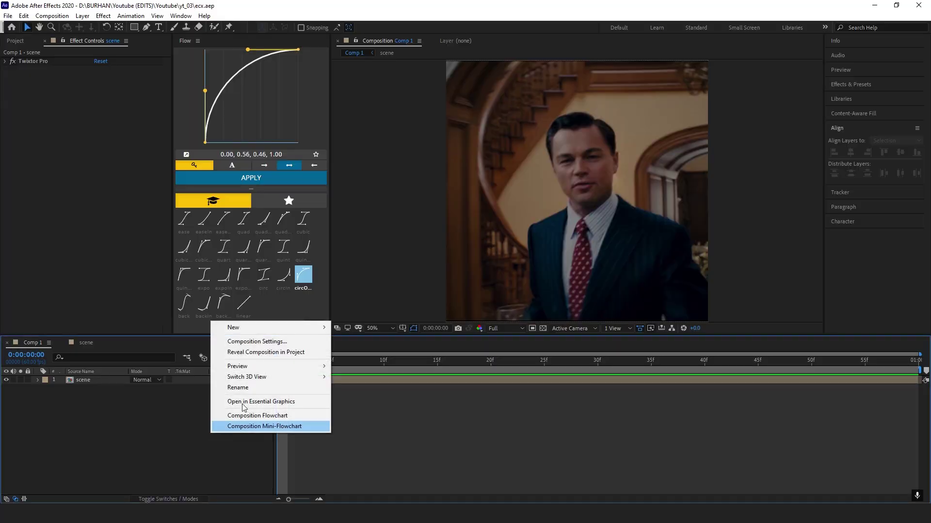
Confirm the composition settings and give the Rectangle Tool a solid white fill
left_click(245, 342)
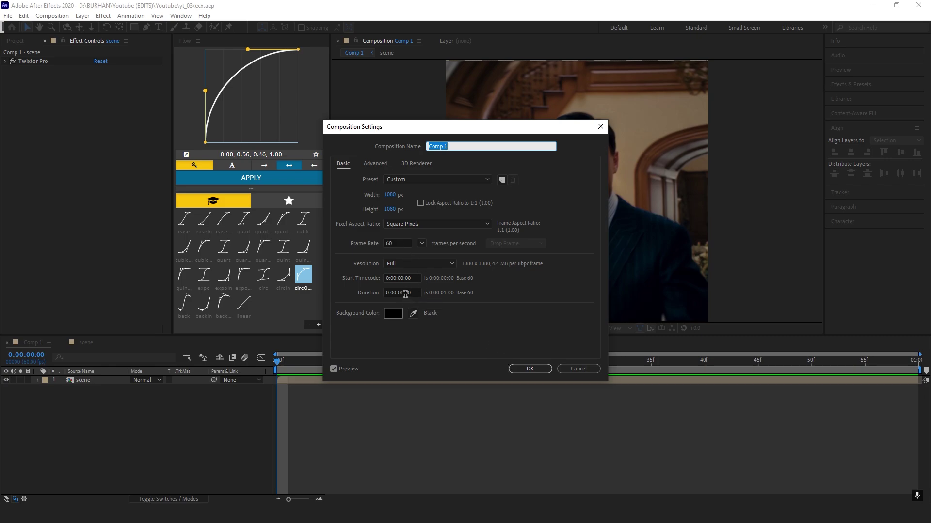
left_click(515, 370)
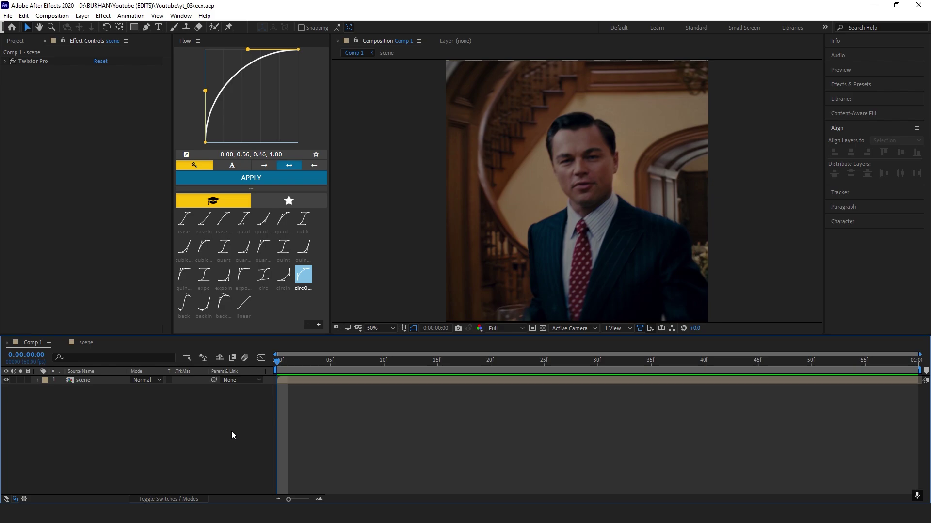
left_click(134, 28)
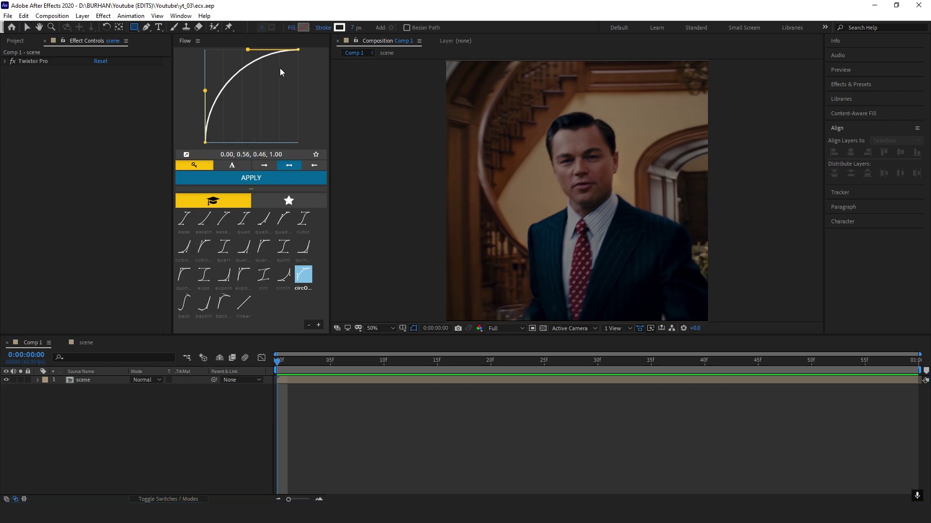
left_click(291, 28)
left_click(430, 230)
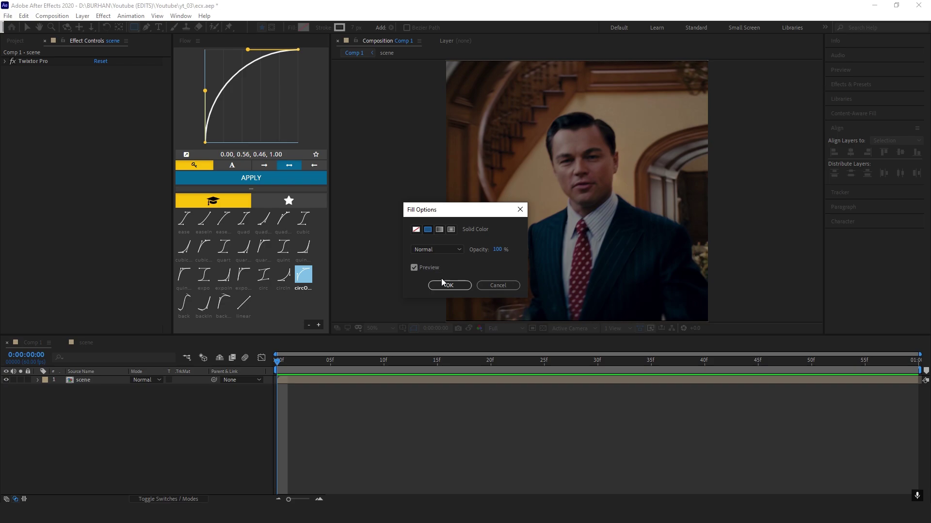
left_click(449, 285)
left_click(304, 29)
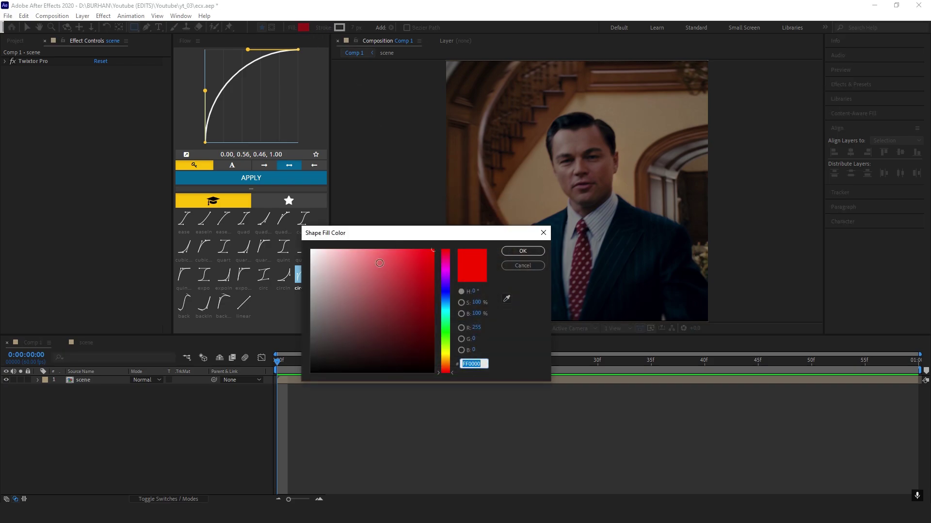
left_click(515, 251)
Zoom the view to 25% and draw a tall white rectangle over the footage
key("comma")
key("comma")
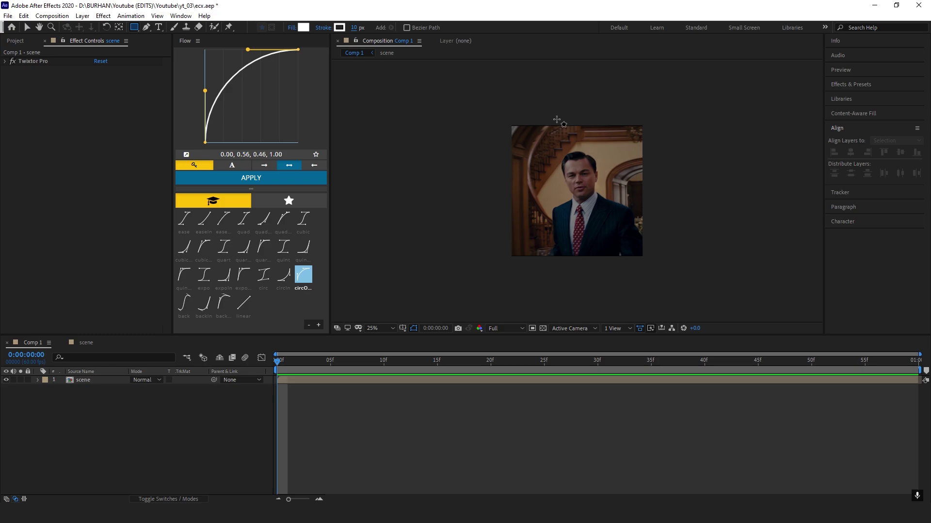
left_click_drag(557, 120, 592, 264)
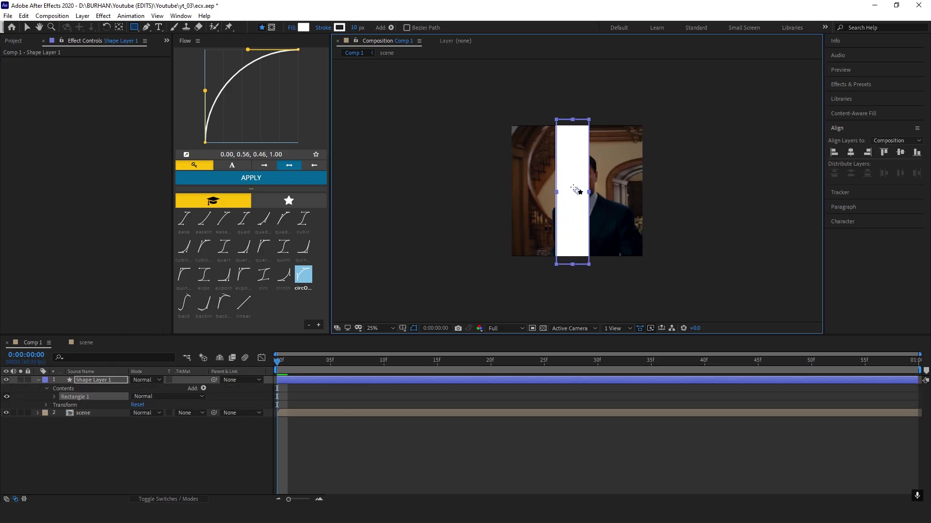
key("v")
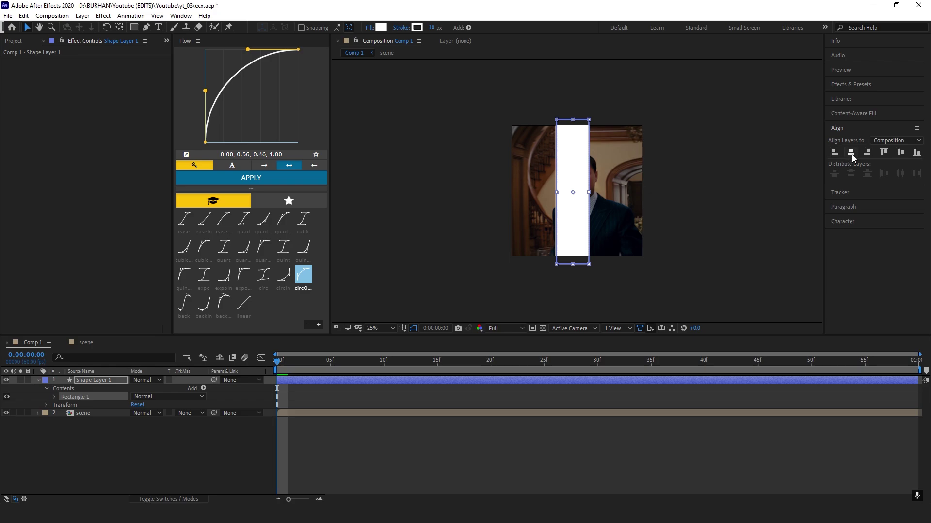
Centre the bar horizontally, then keyframe its Position just beyond the left edge at frame 0
left_click(851, 155)
key("shift+slash")
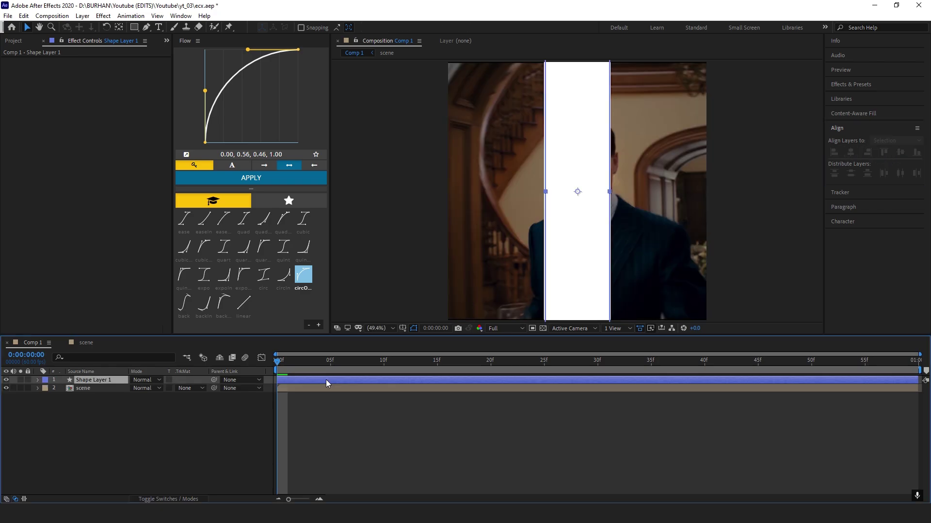
key("p")
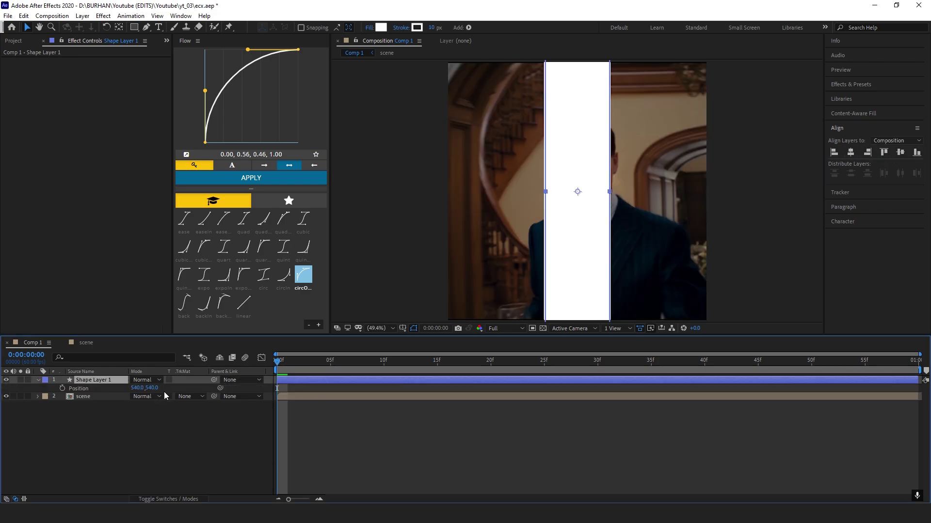
left_click(65, 390)
left_click_drag(138, 389, 14, 397)
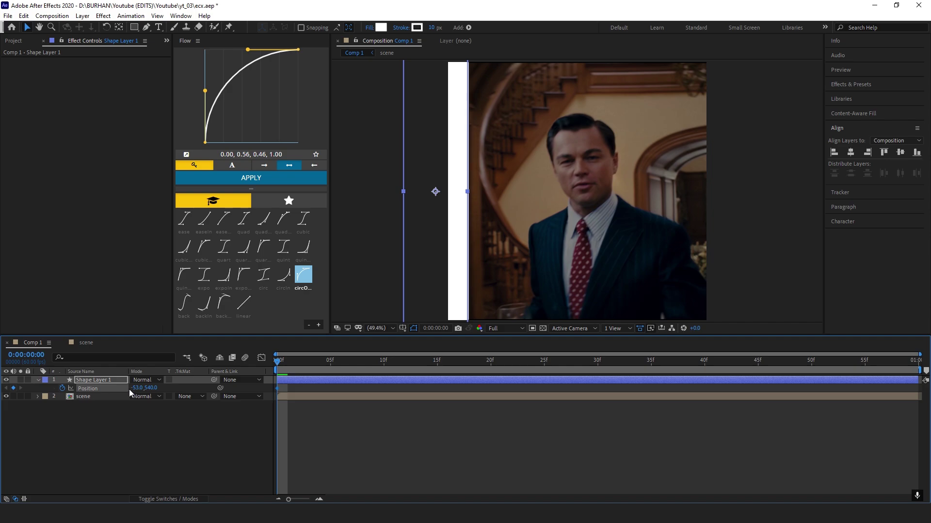
left_click_drag(131, 393, 93, 390)
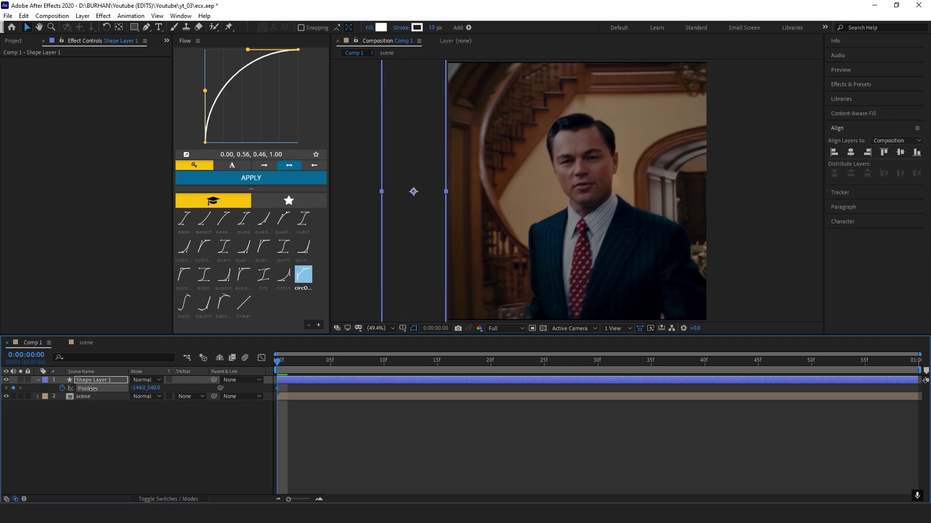
Keyframe the bar past the right edge on the last frame and Easy Ease both keyframes
left_click_drag(408, 363, 910, 362)
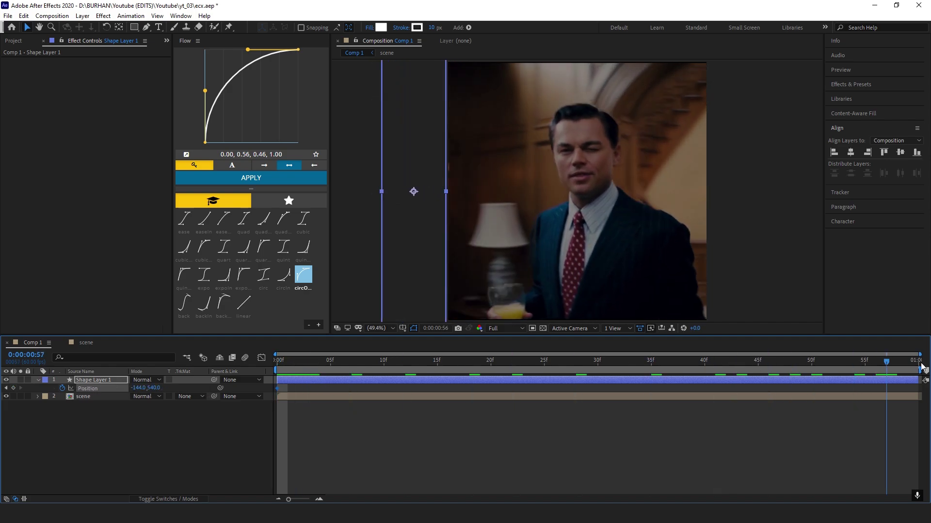
mouse_move(149, 389)
left_mouse_down()
mouse_move(837, 397)
mouse_move(808, 397)
left_mouse_up()
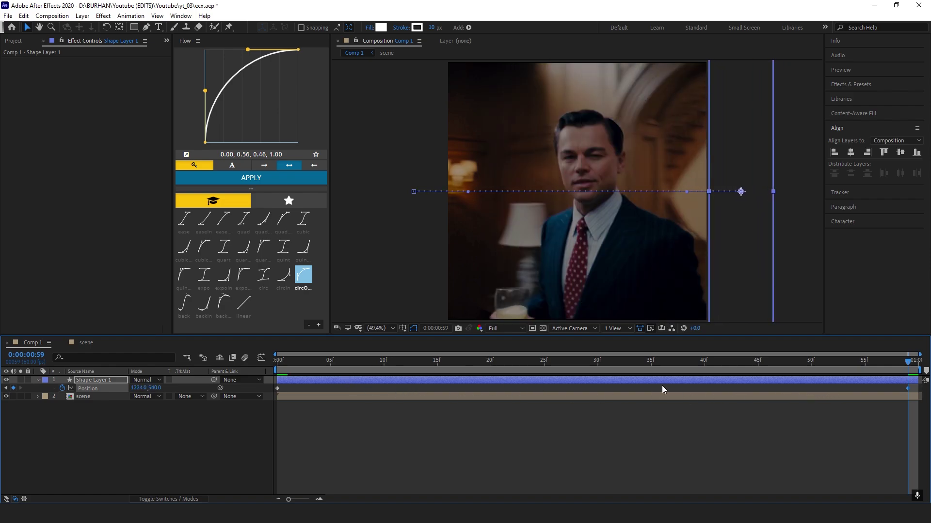
left_click(614, 444)
left_click_drag(914, 388, 243, 389)
right_click(279, 389)
mouse_move(320, 383)
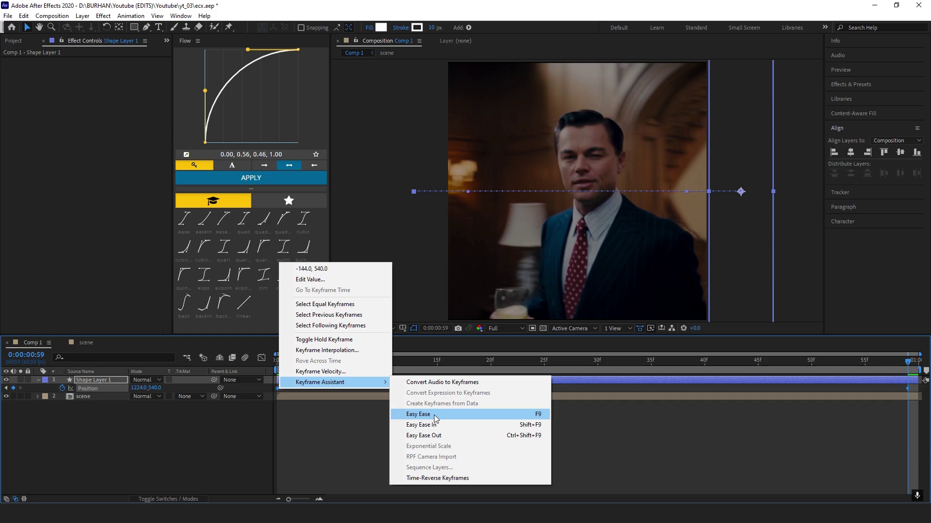
left_click(435, 416)
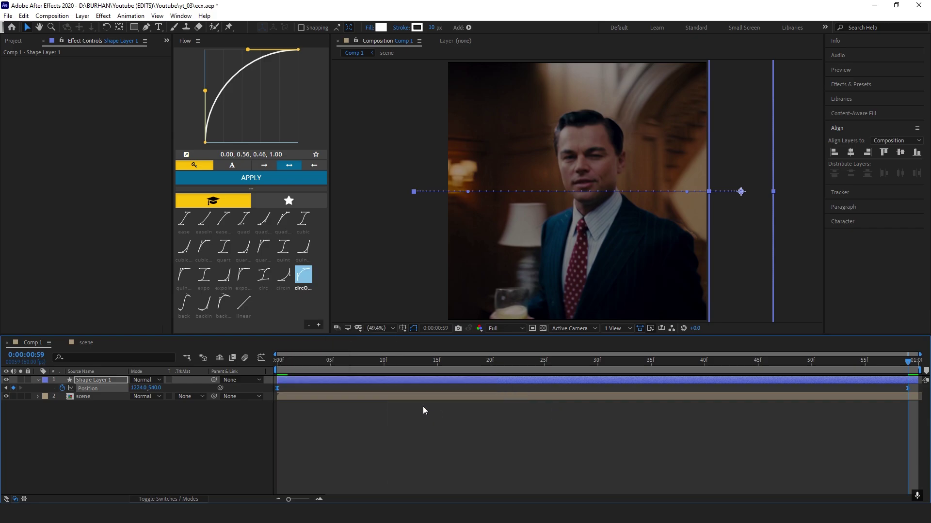
Show the Position speed curve in the Graph Editor
left_click(262, 359)
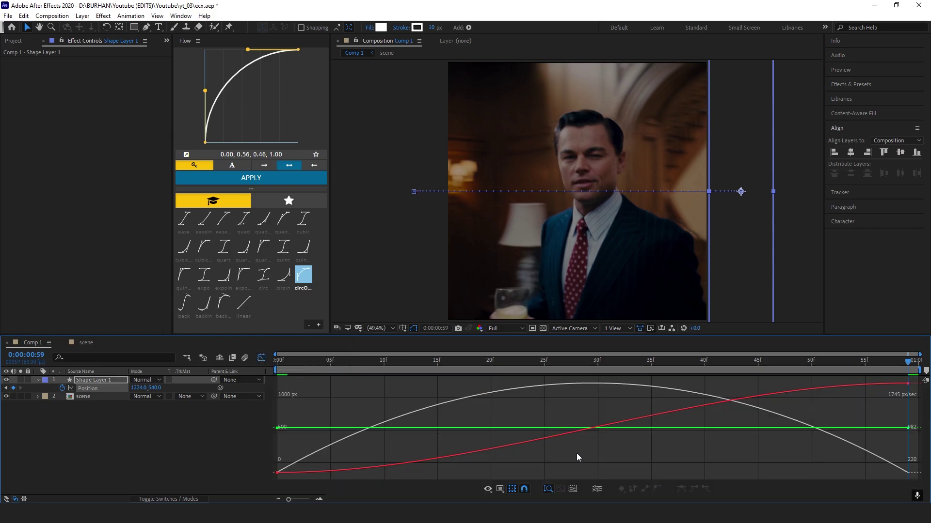
left_click(505, 490)
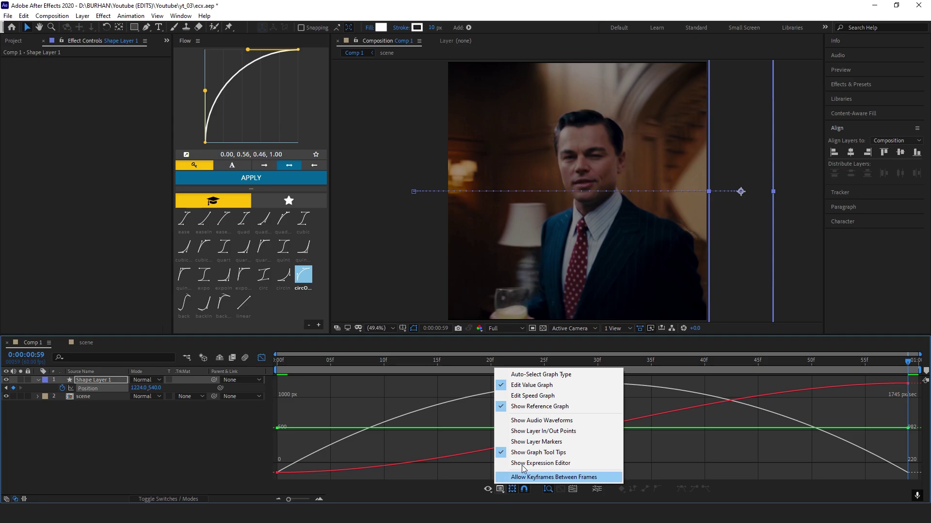
left_click(533, 397)
right_click(532, 398)
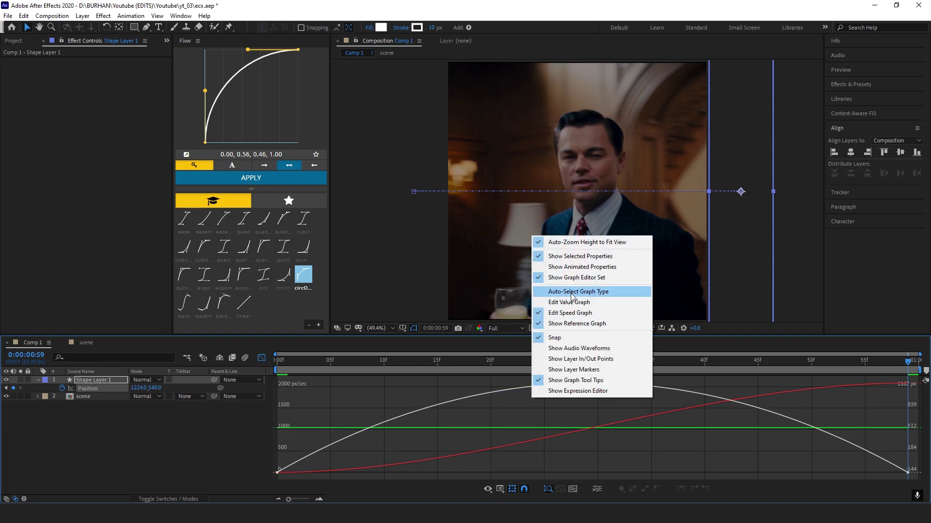
left_click(571, 314)
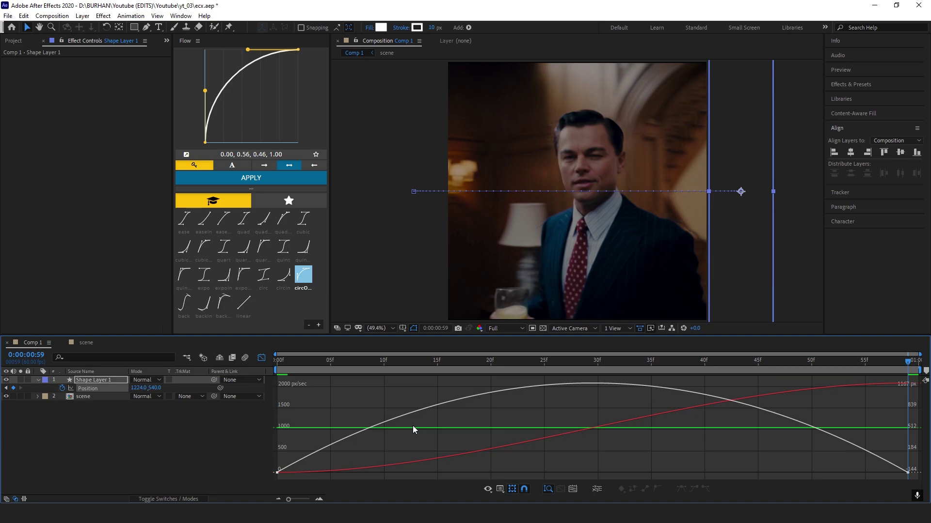
Drag both keyframes' influence handles inward for a sharp mid-swipe speed peak
left_click(278, 473)
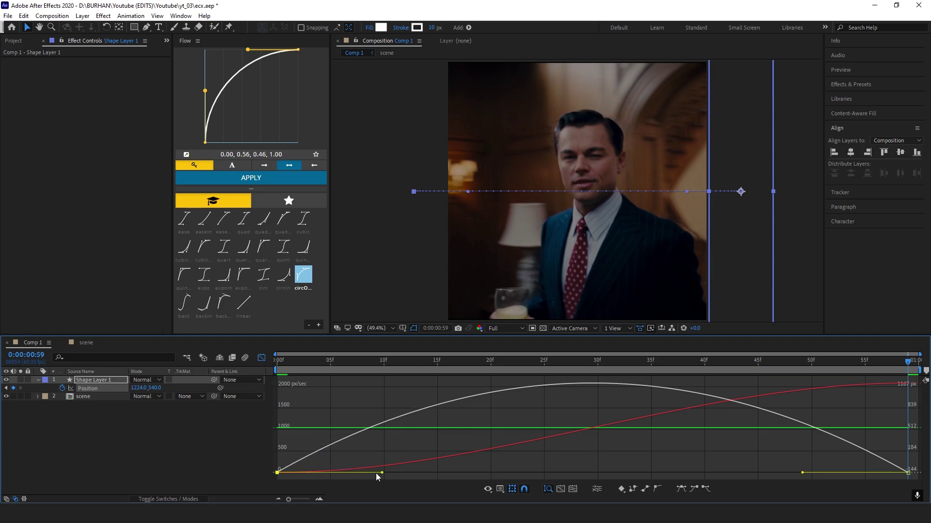
left_click_drag(381, 474, 521, 472)
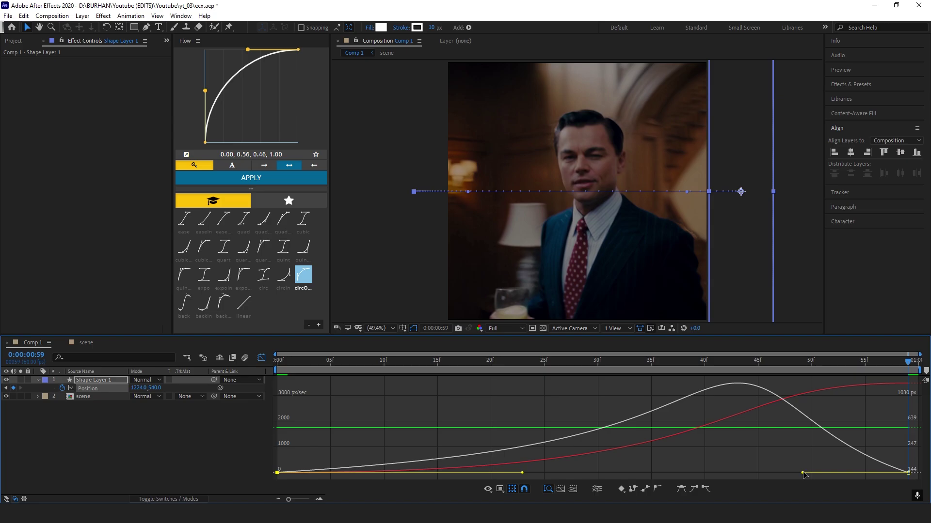
left_click_drag(803, 473, 631, 474)
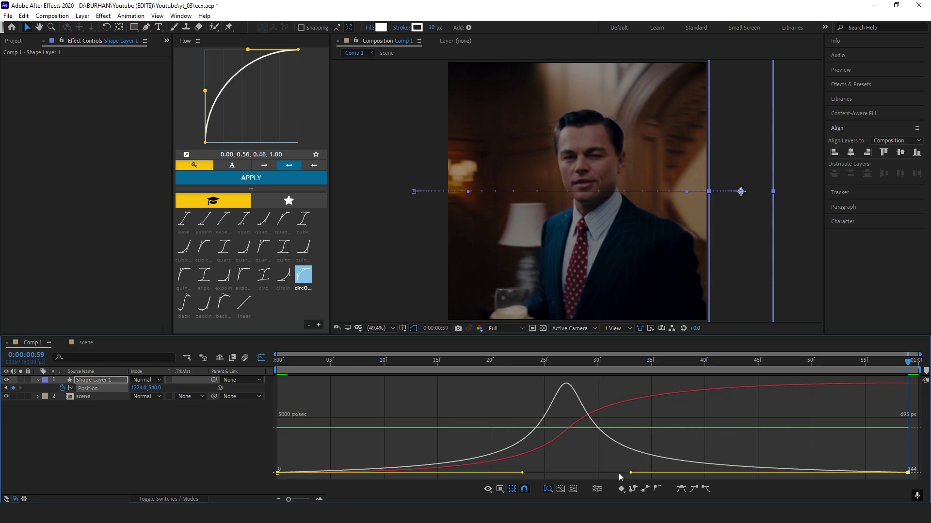
left_click_drag(522, 473, 527, 473)
left_click_drag(630, 473, 635, 474)
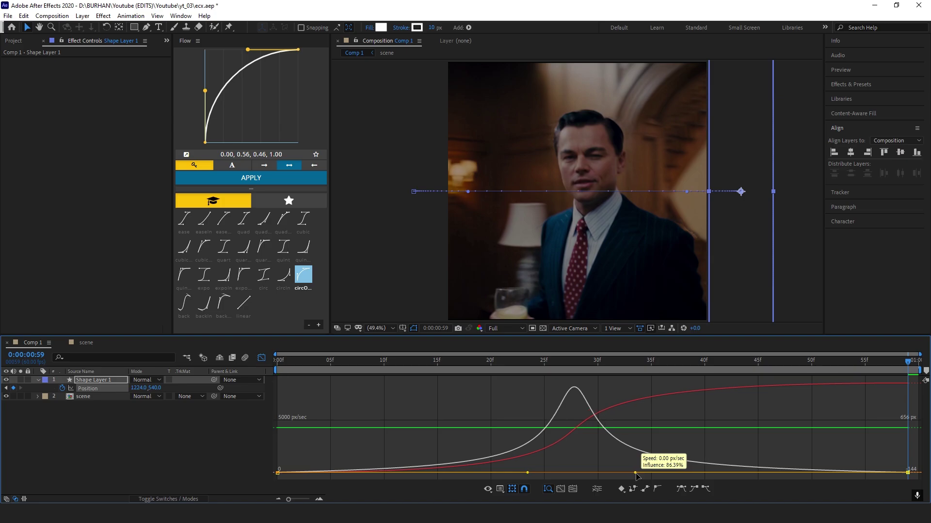
Preview the eased swipe twice and return to the first frame
key("space")
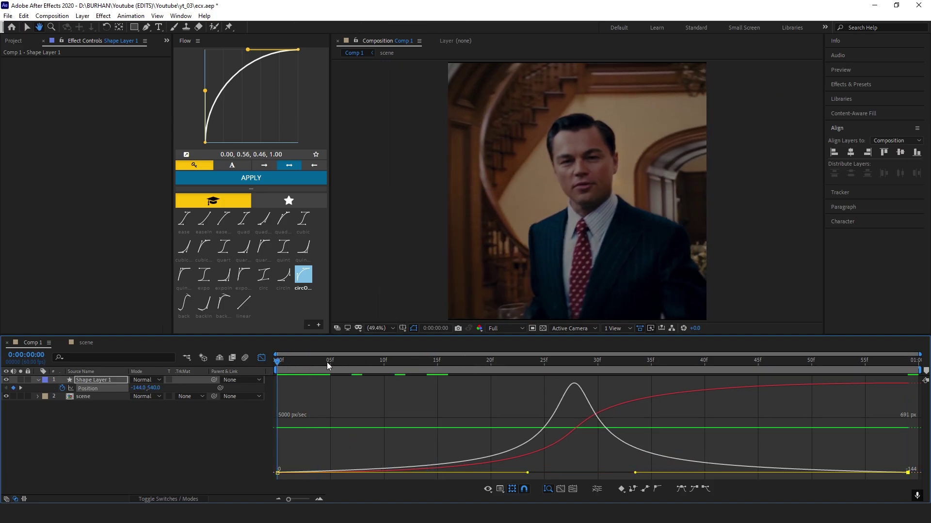
key("space")
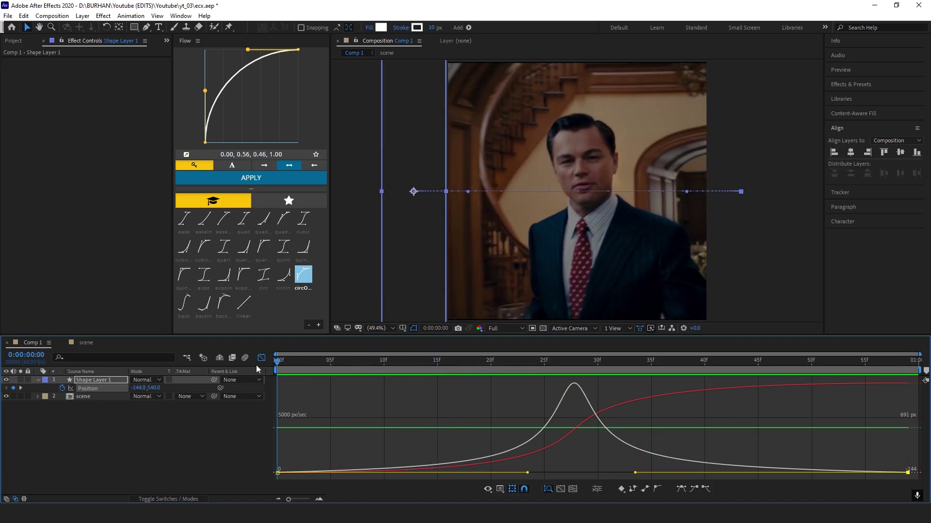
key("space")
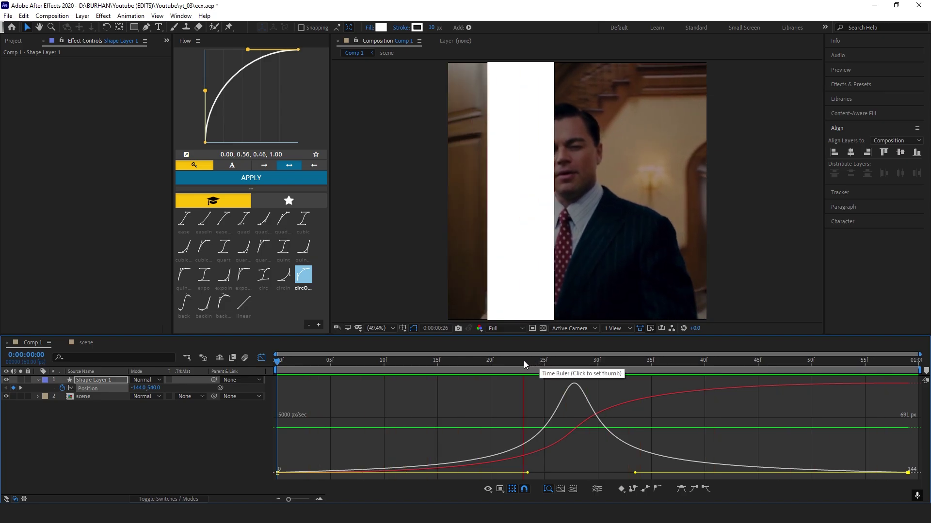
key("space")
key("Home")
In the layer bars view, enable Shape Layer 1's Motion Blur switch and preview the sweep
left_click(261, 357)
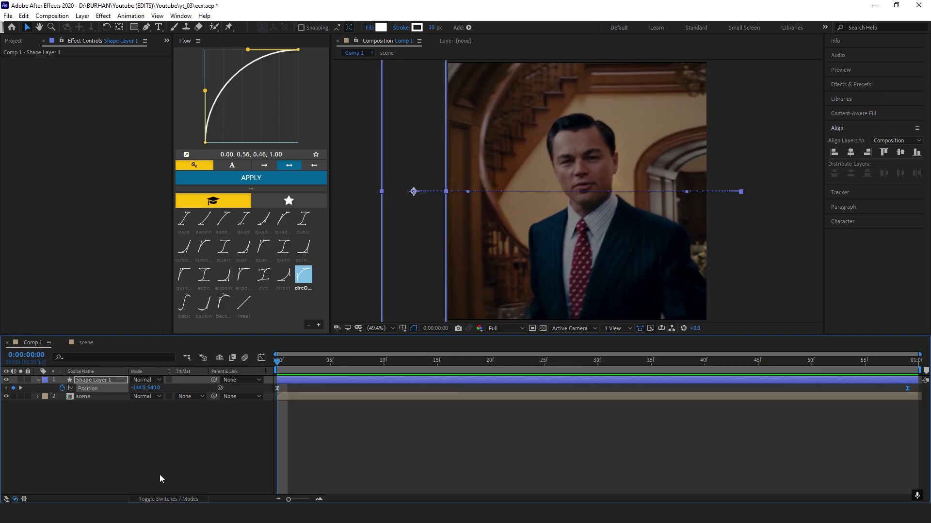
left_click(165, 500)
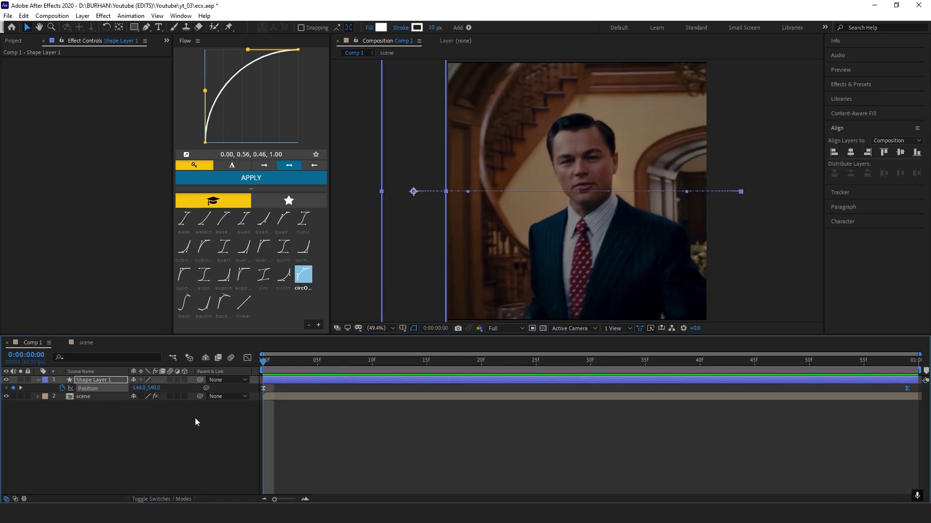
left_click(169, 380)
key("space")
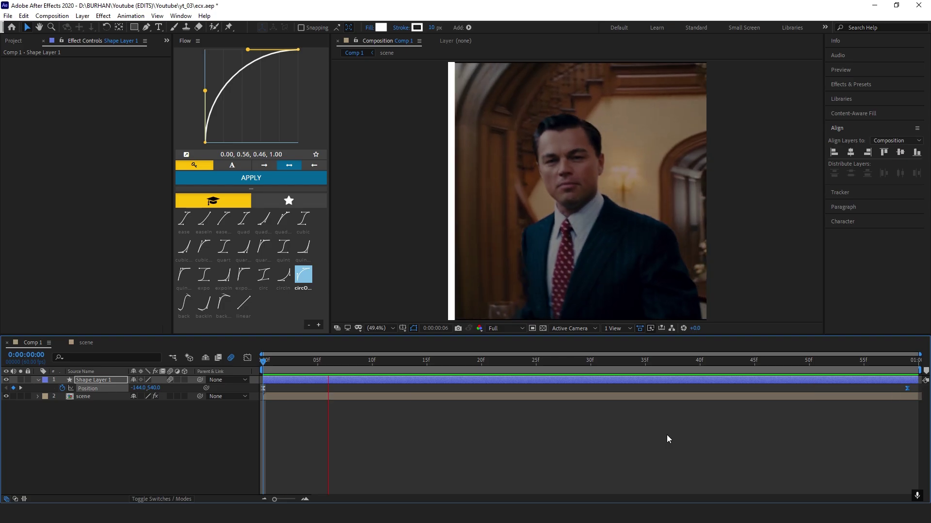
Apply Deep Glow to Shape Layer 1 and move to frame 29
key("ctrl+space")
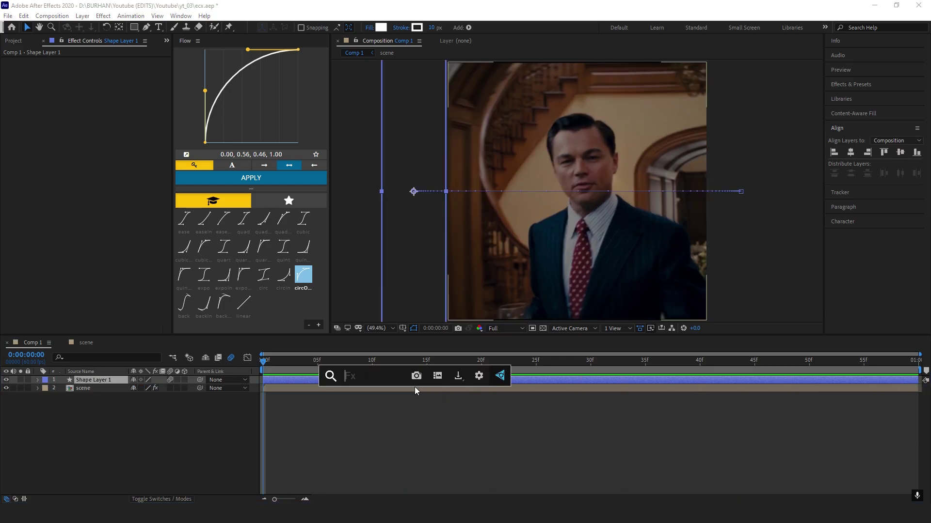
type("glow")
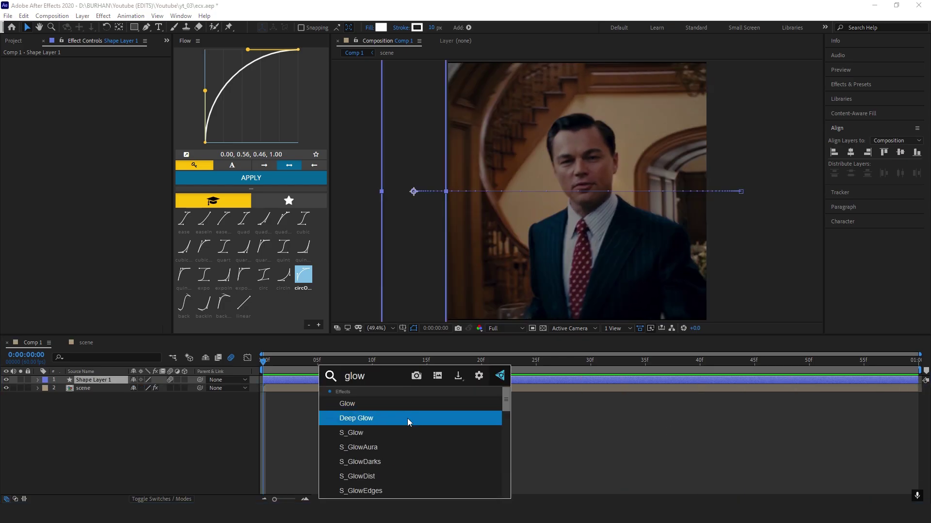
left_click(407, 418)
mouse_move(365, 364)
left_mouse_down()
mouse_move(578, 366)
mouse_move(569, 366)
left_mouse_up()
Set Deep Glow Exposure to 0.25 and Radius to 350, then preview the glowing swipe
left_click(99, 85)
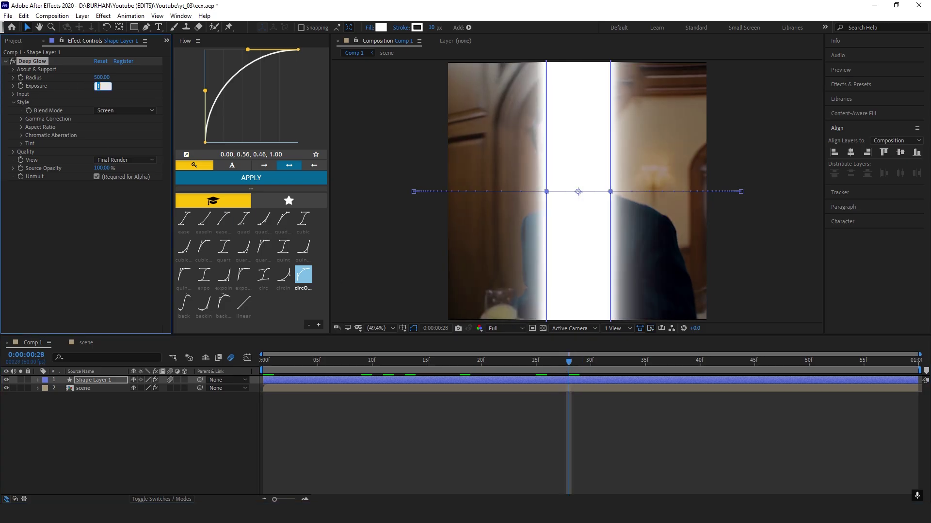
key("Return")
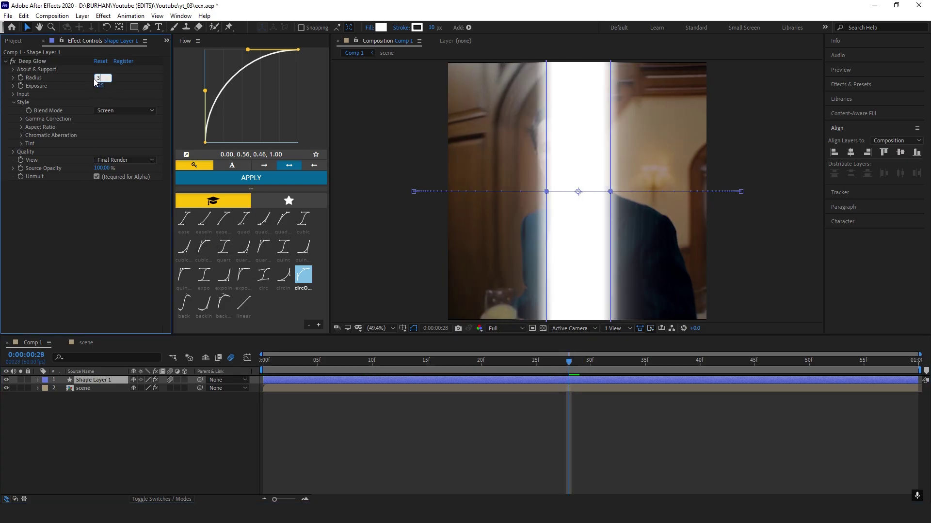
key("Return")
key("space")
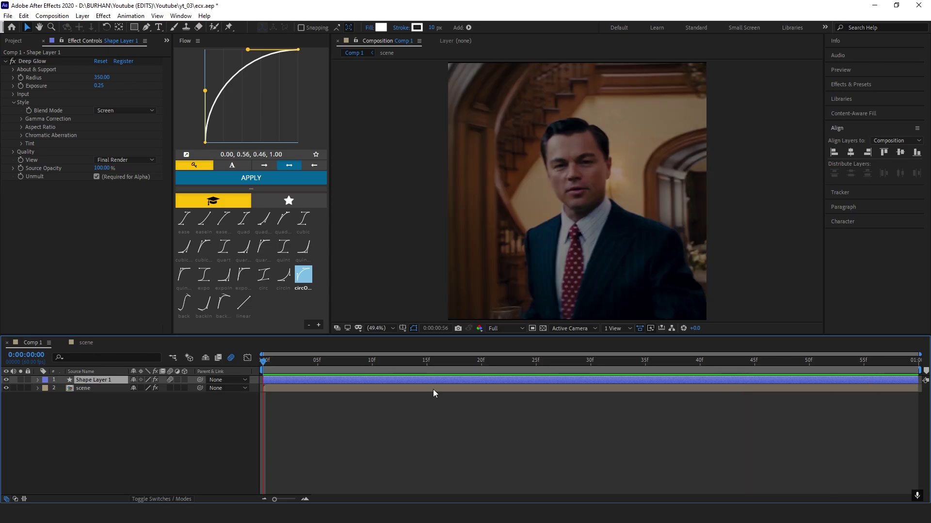
key("space")
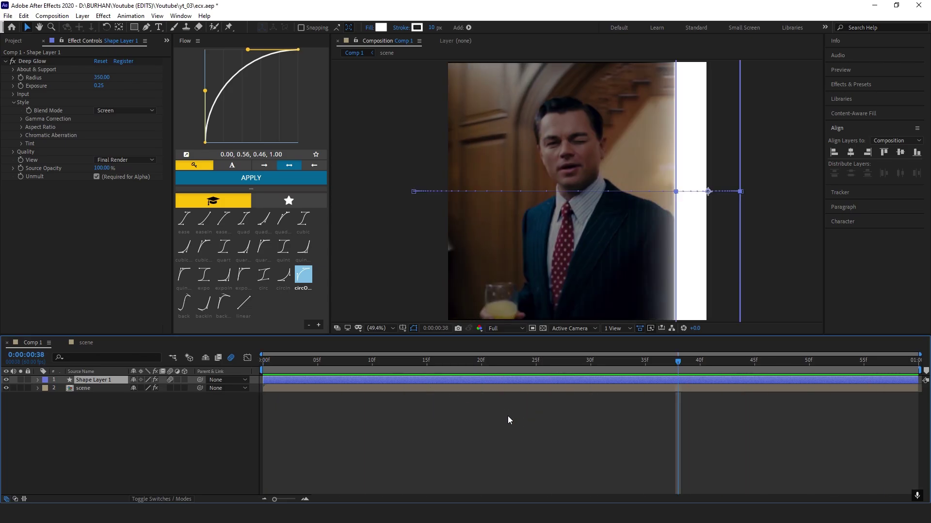